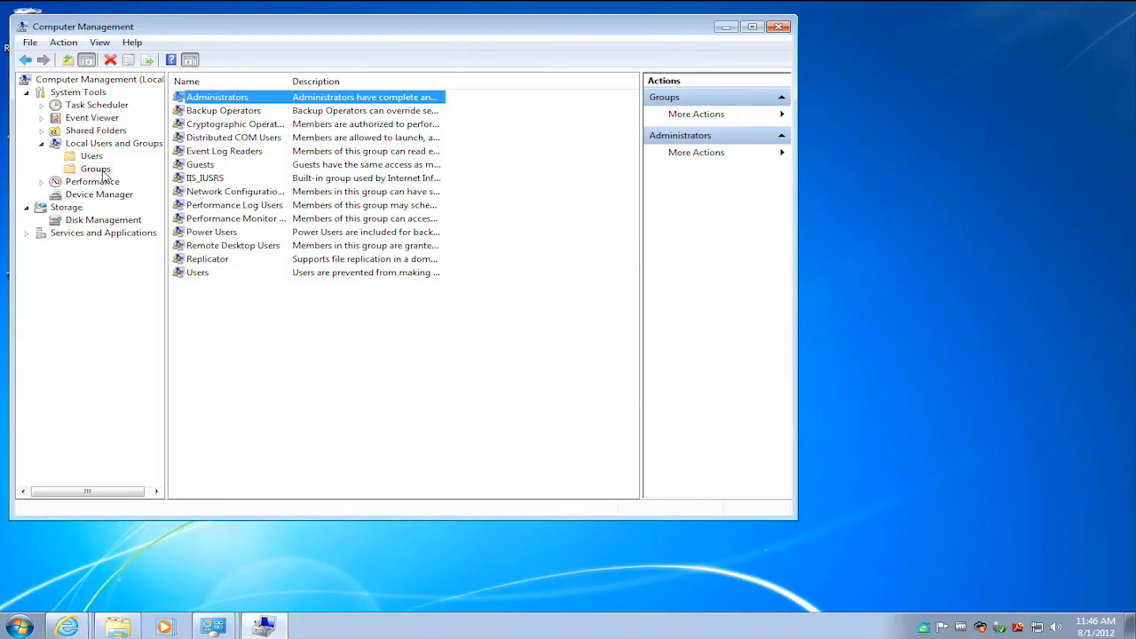
Step: Review the members of the Administrators group, including the domain user accounts, and leave its properties without making changes
{"action": "double_click", "coordinate": [226, 100]}
{"action": "left_click_drag", "start_coordinate": [892, 49], "coordinate": [488, 141]}
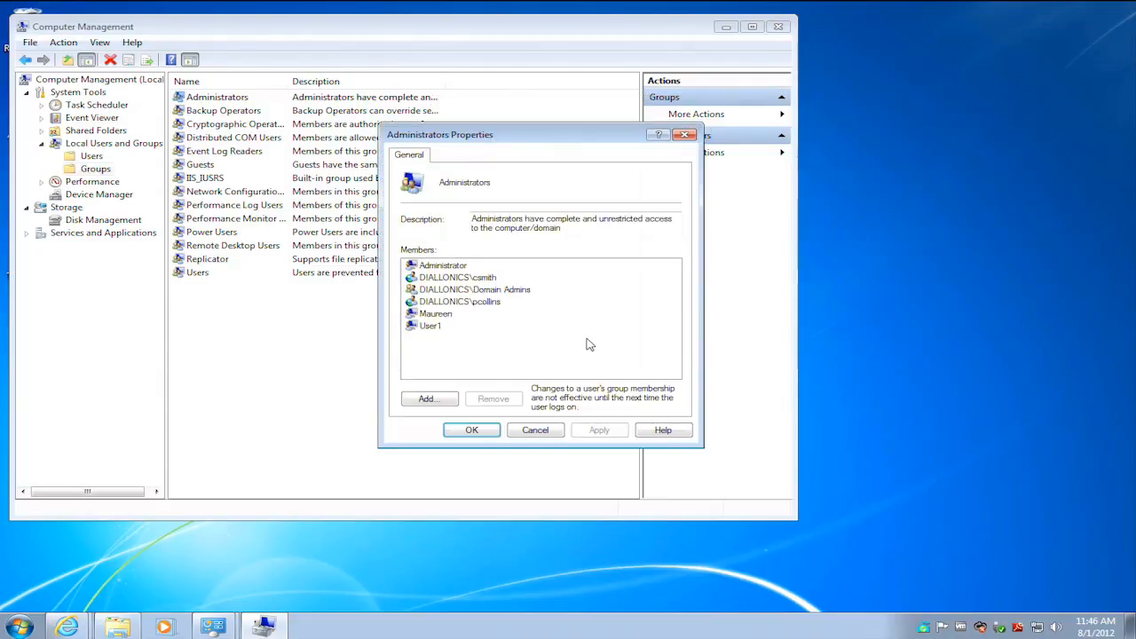
{"action": "left_click", "coordinate": [499, 303]}
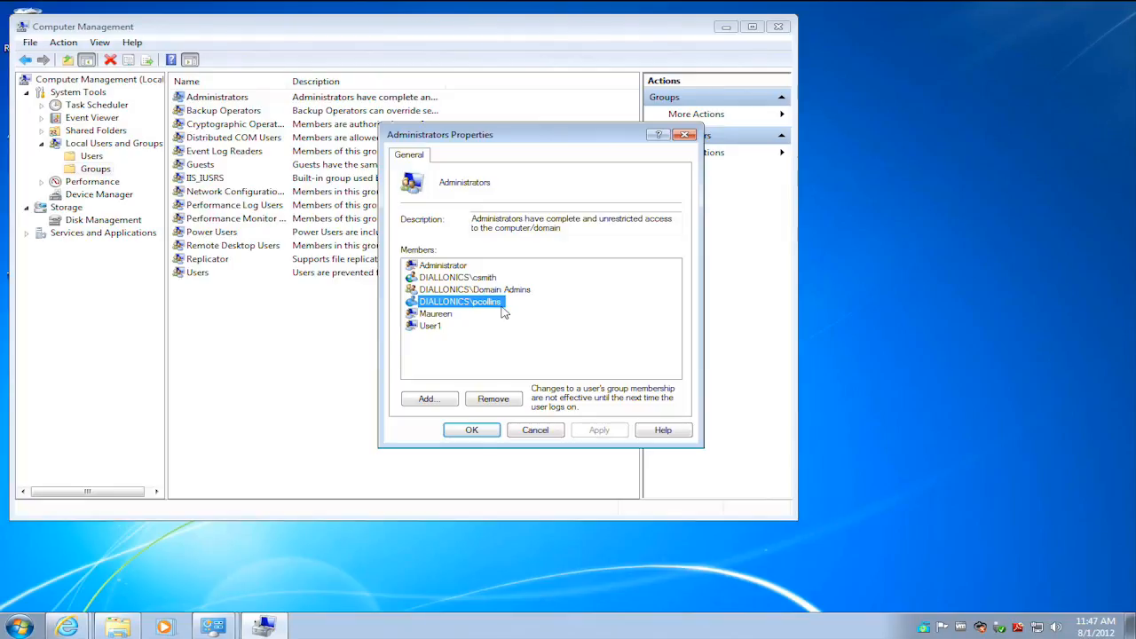
{"action": "left_click", "coordinate": [529, 433]}
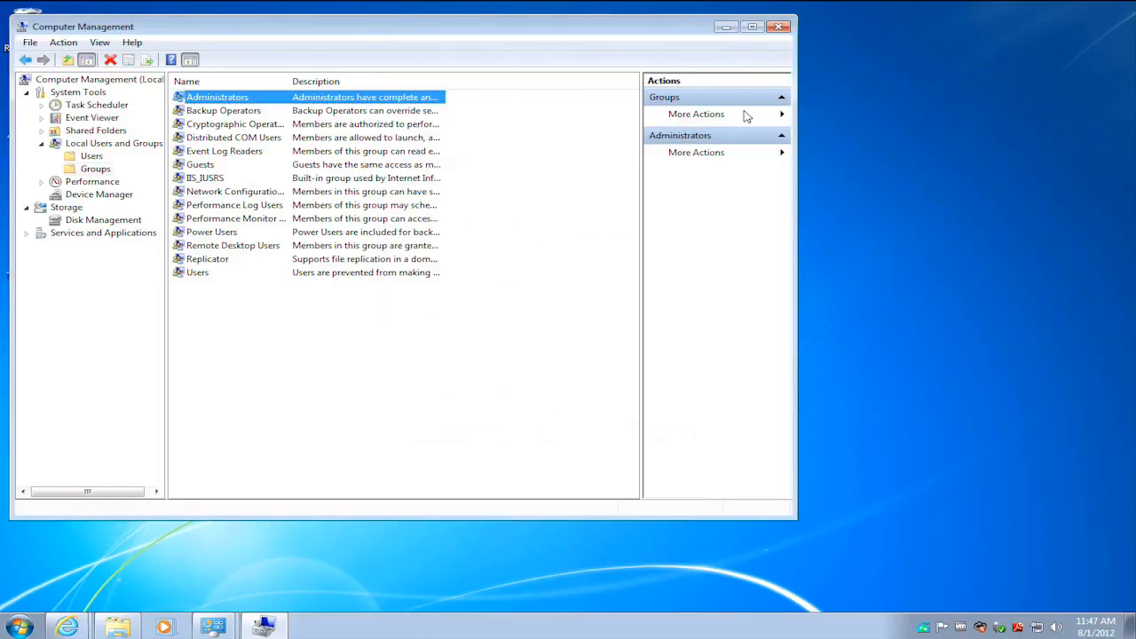
Step: Show the local user accounts, and arrange the Computer Management window with a wider Actions pane, nearer the middle of the desktop
{"action": "left_click", "coordinate": [91, 156]}
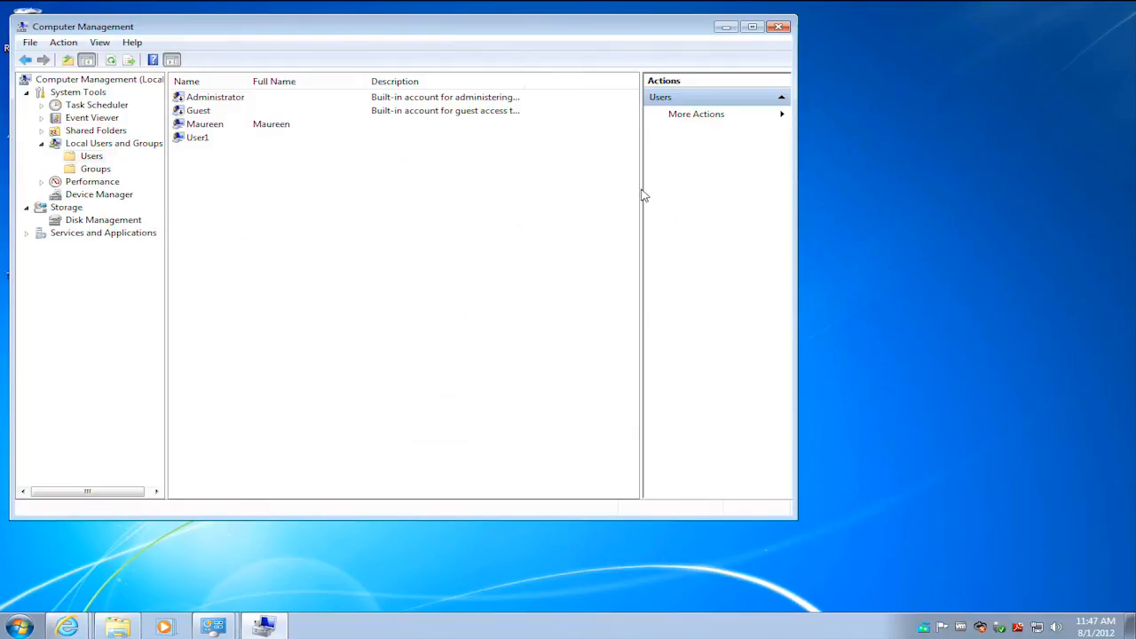
{"action": "left_click_drag", "start_coordinate": [640, 187], "coordinate": [551, 200]}
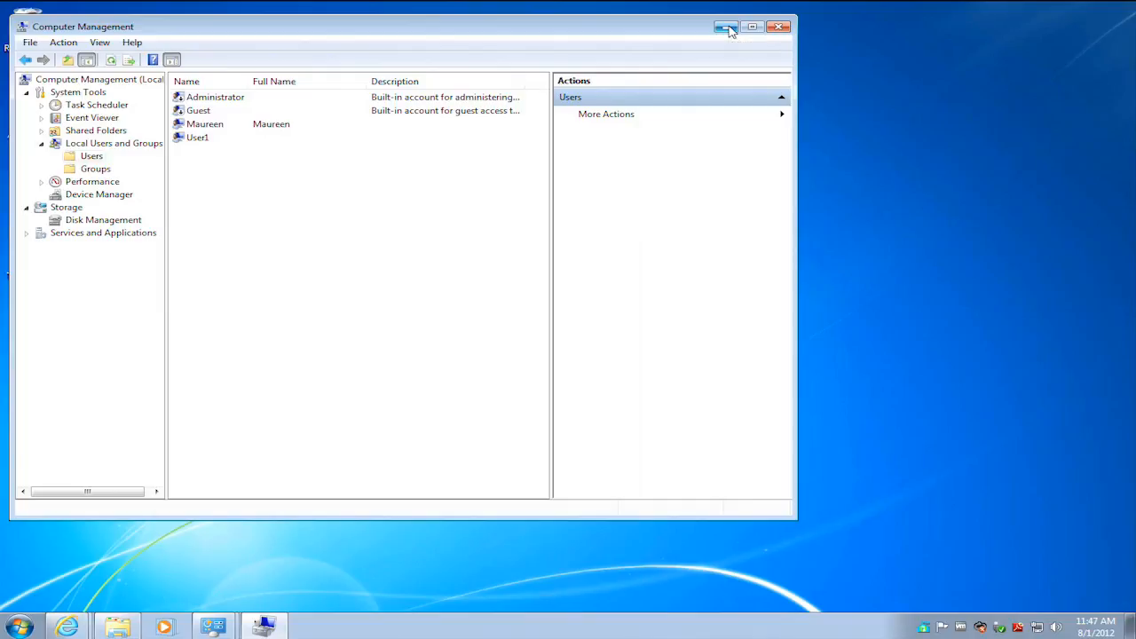
{"action": "left_click_drag", "start_coordinate": [599, 31], "coordinate": [753, 64]}
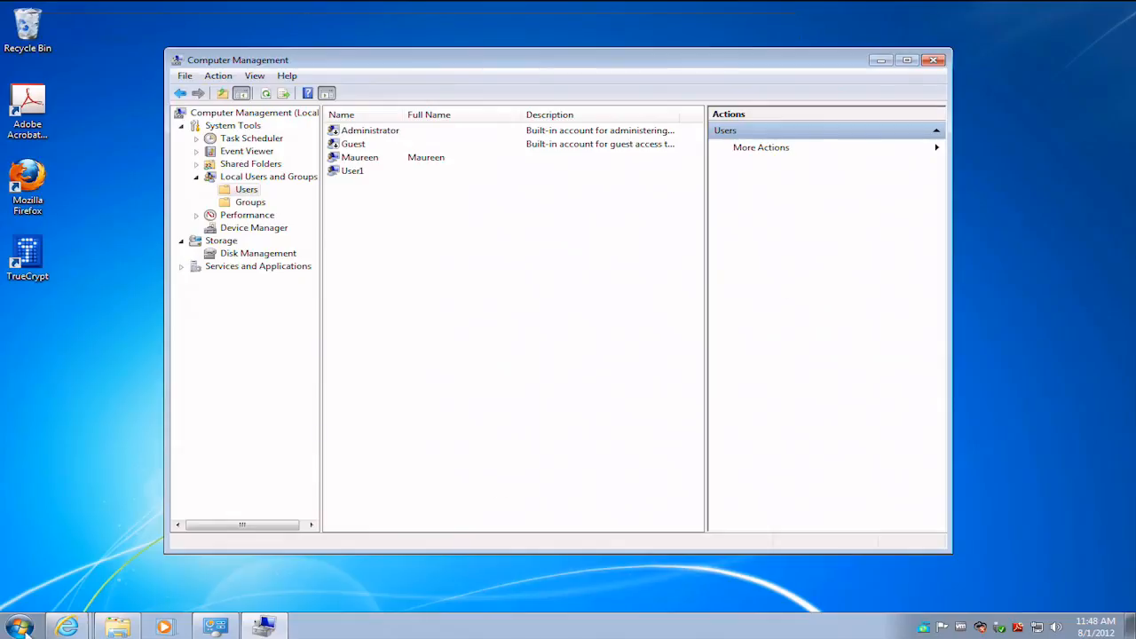
Step: Search Control Panel for "user ac" and open the User Account Control settings
{"action": "left_click", "coordinate": [17, 630]}
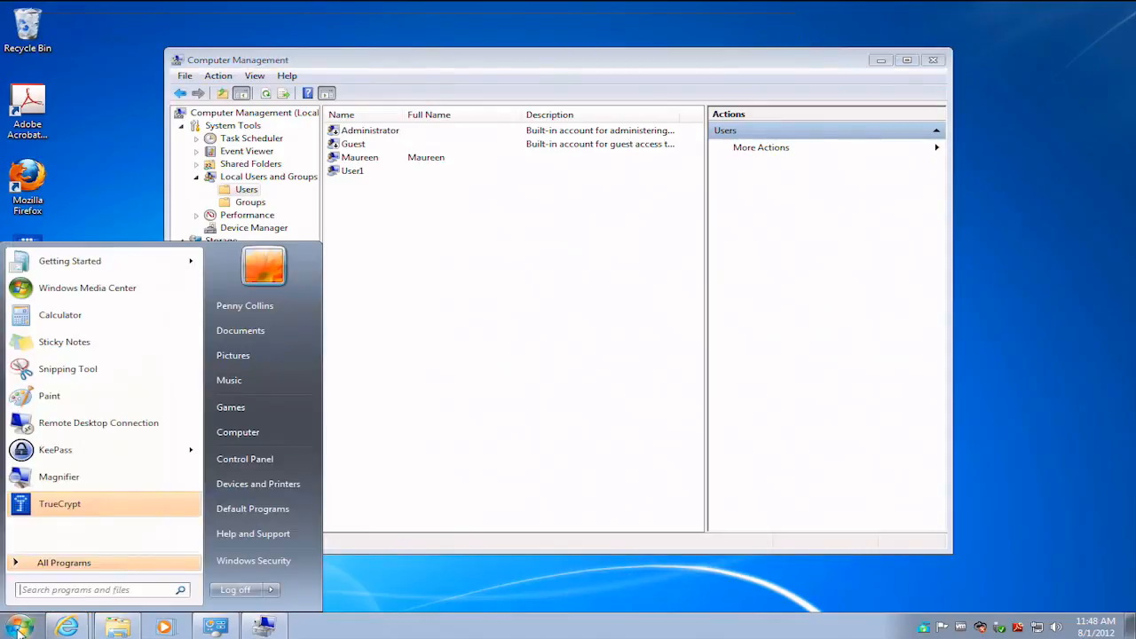
{"action": "left_click", "coordinate": [257, 459]}
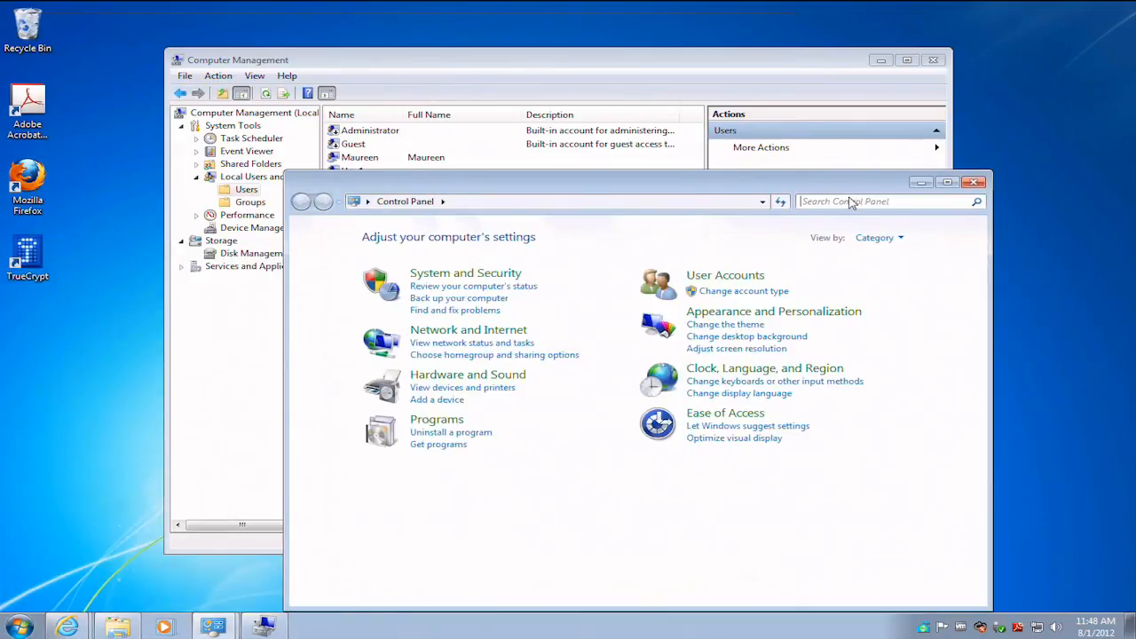
{"action": "type", "text": "user ac"}
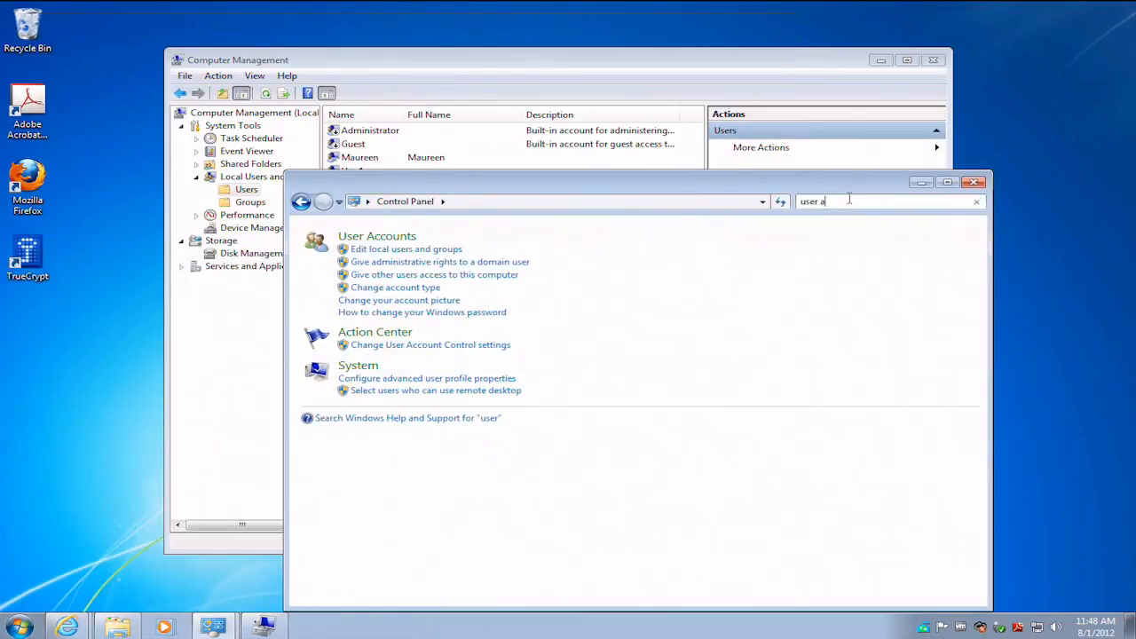
{"action": "left_click", "coordinate": [464, 347]}
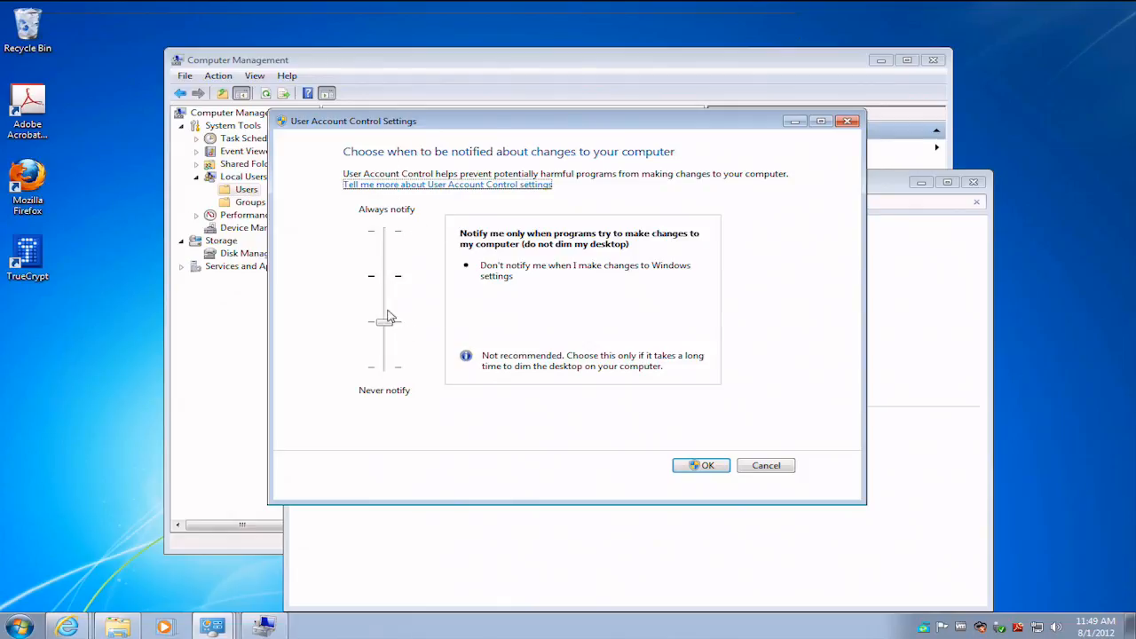
Step: Examine each User Account Control notification level from Always notify to Never notify, then cancel the settings and close Control Panel
{"action": "left_click_drag", "start_coordinate": [384, 322], "coordinate": [384, 230]}
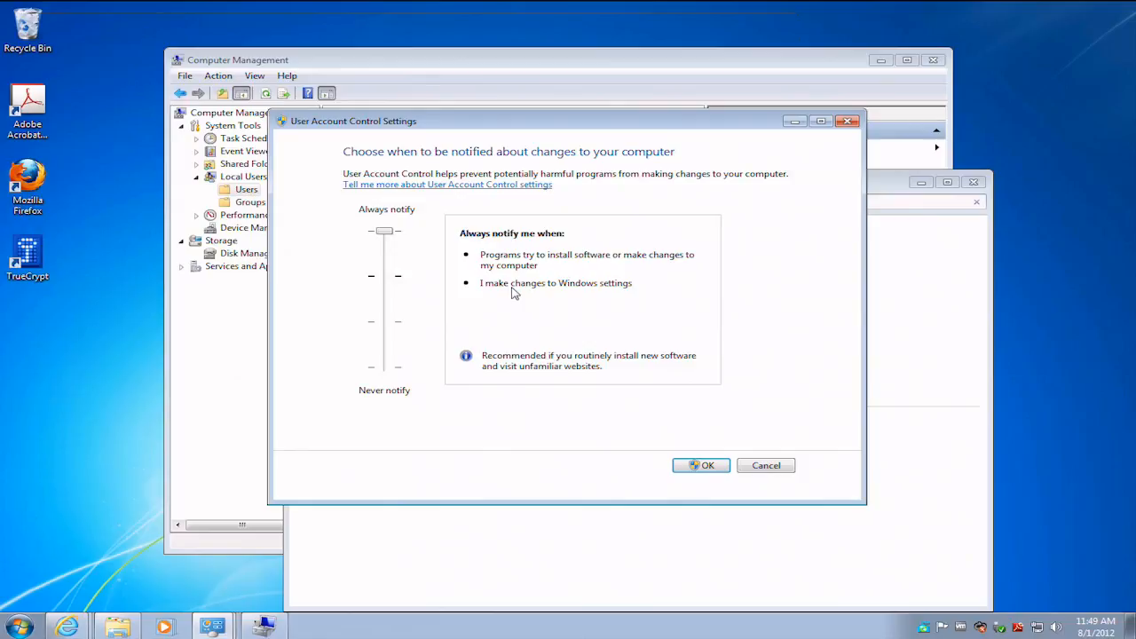
{"action": "left_click_drag", "start_coordinate": [386, 232], "coordinate": [384, 276]}
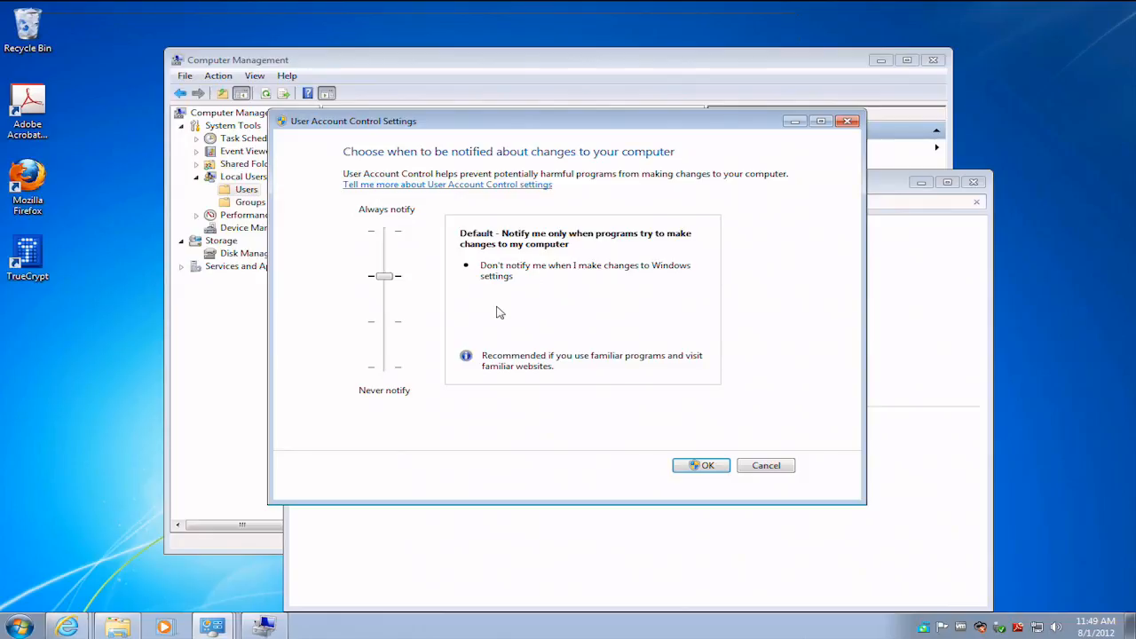
{"action": "left_click_drag", "start_coordinate": [389, 279], "coordinate": [391, 327]}
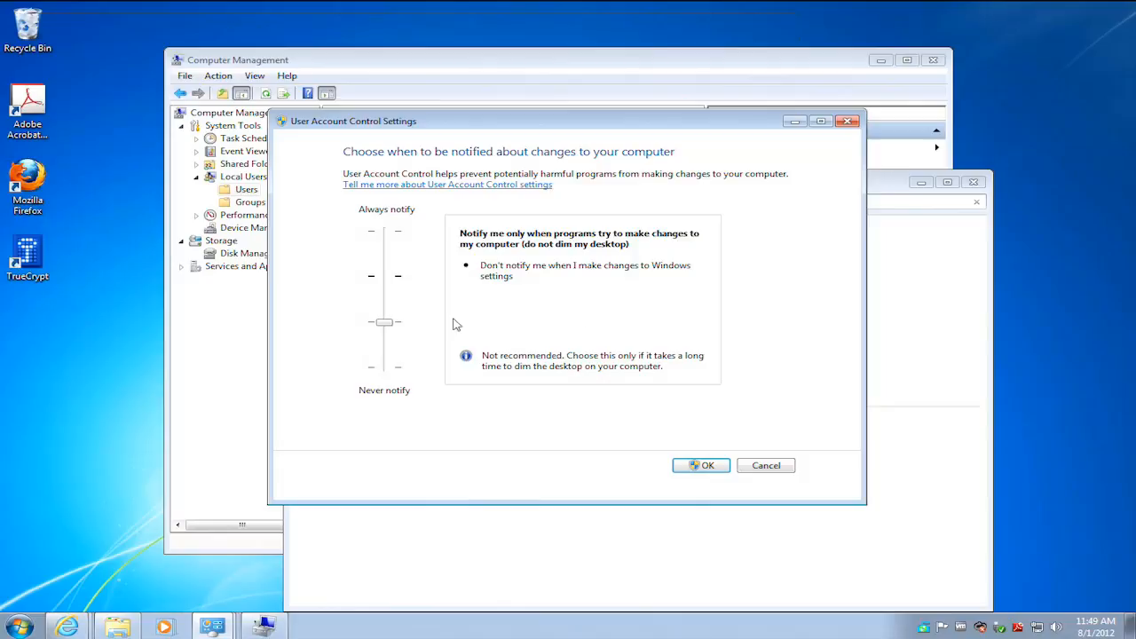
{"action": "left_click_drag", "start_coordinate": [388, 324], "coordinate": [373, 374]}
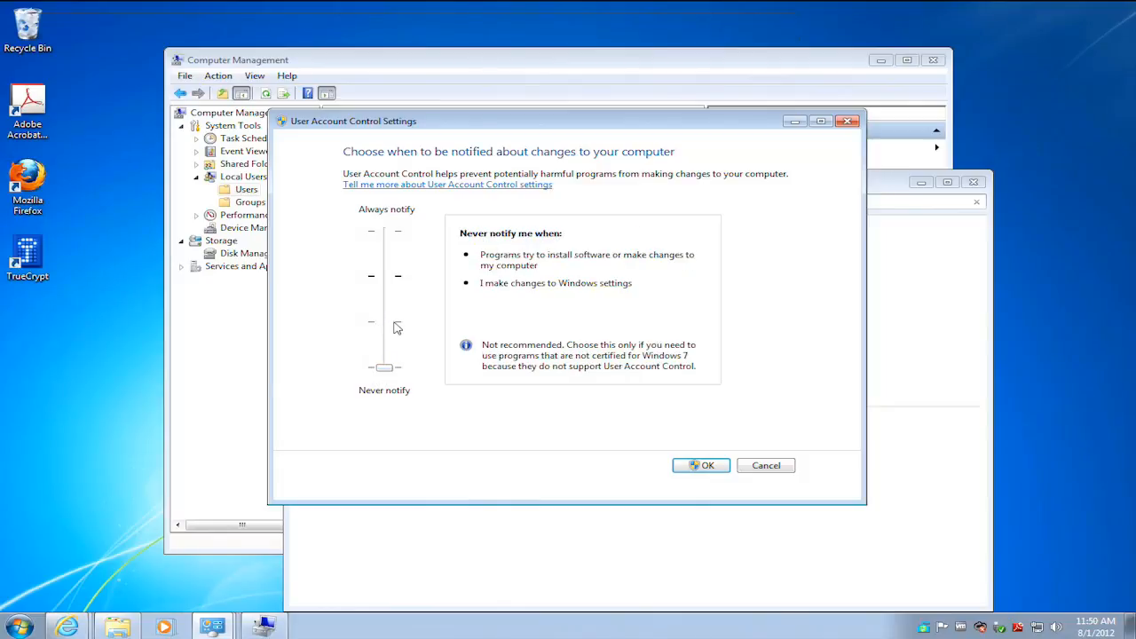
{"action": "left_click_drag", "start_coordinate": [382, 368], "coordinate": [383, 323]}
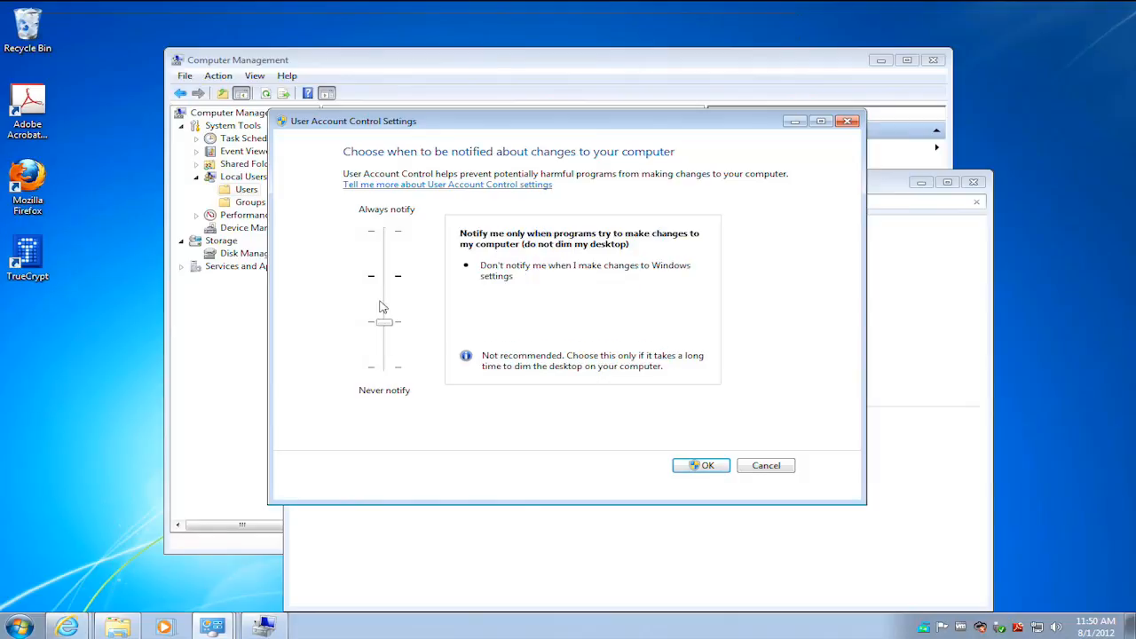
{"action": "left_click", "coordinate": [387, 311]}
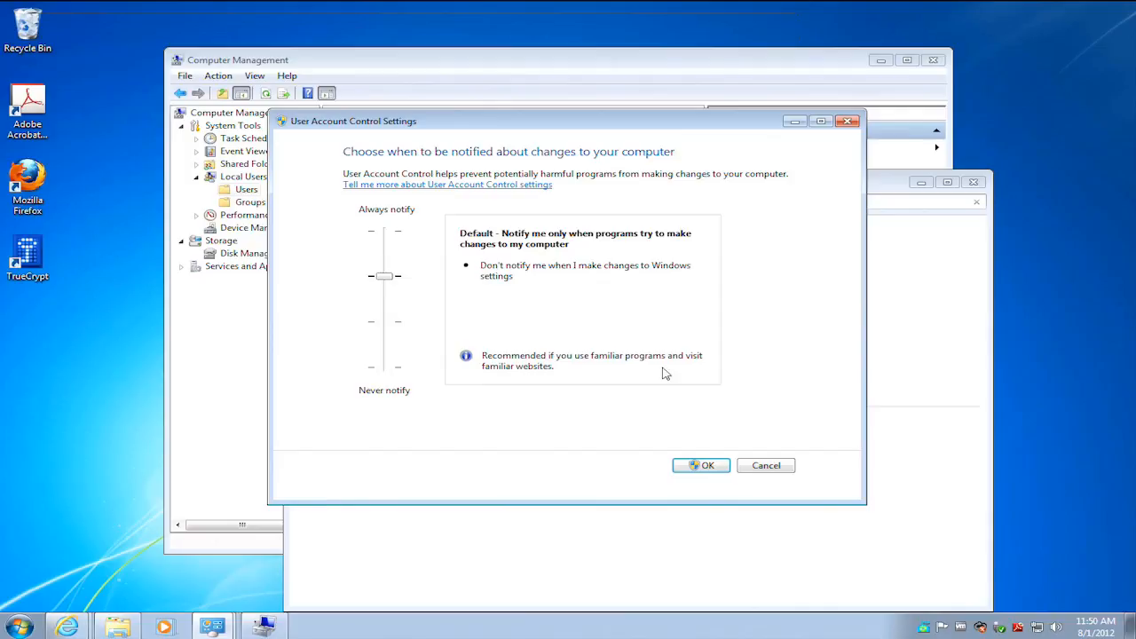
{"action": "left_click", "coordinate": [765, 466]}
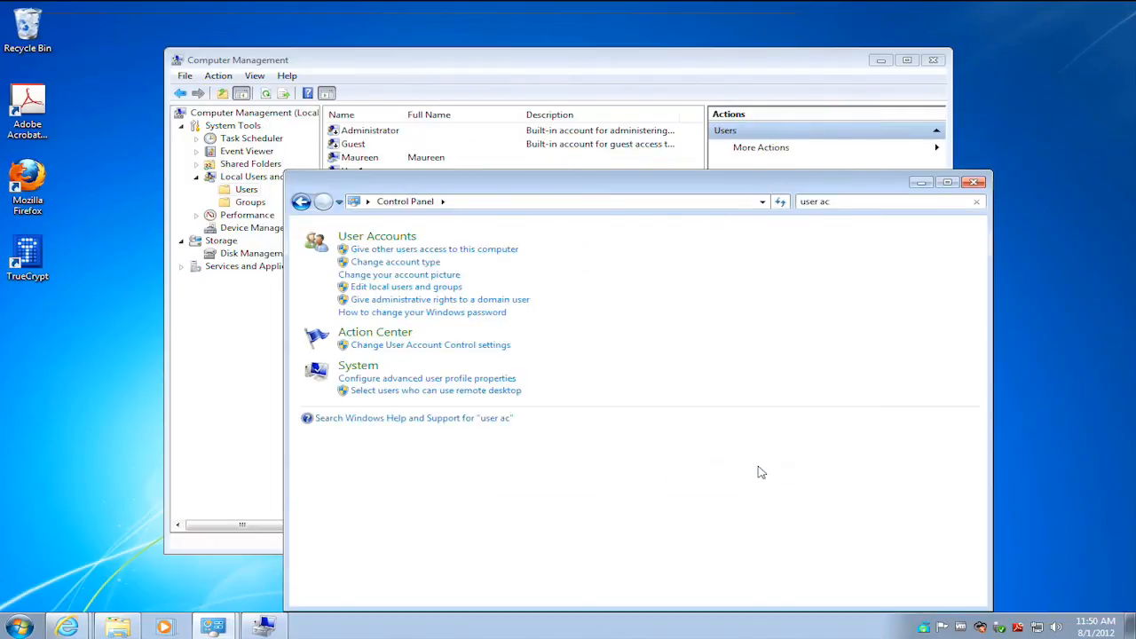
{"action": "left_click", "coordinate": [974, 182]}
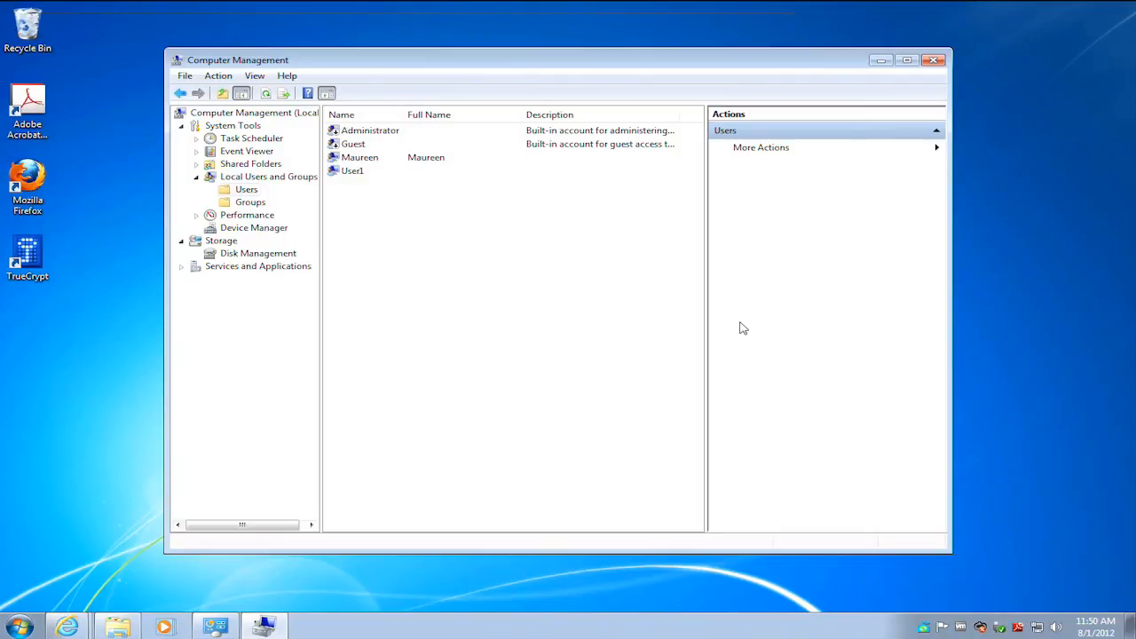
Step: Start a new local user account with the user name NonAdmin
{"action": "right_click", "coordinate": [426, 255]}
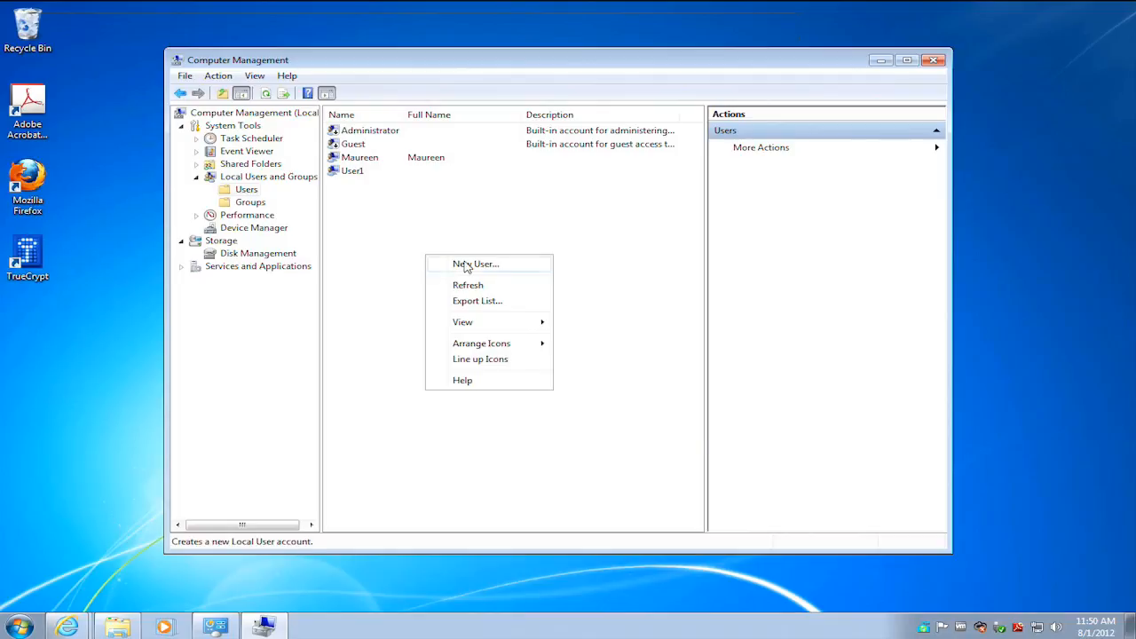
{"action": "left_click", "coordinate": [465, 264]}
{"action": "type", "text": "Non"}
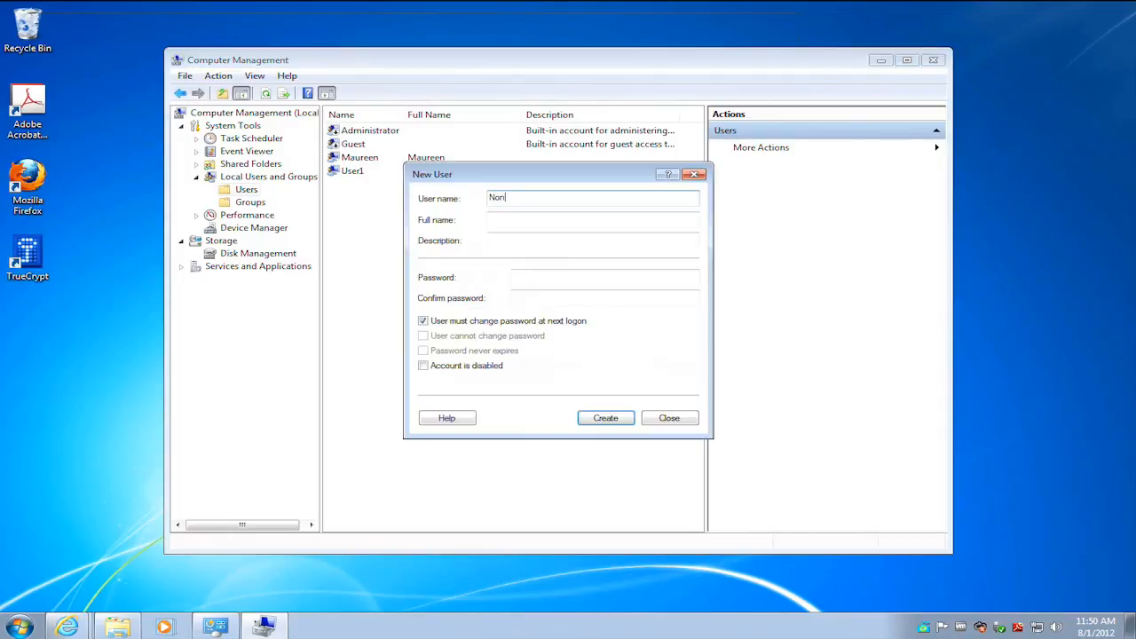
{"action": "type", "text": "Admin"}
Step: Enter the new account's password and repeat it in the confirmation field
{"action": "key", "text": "Tab"}
{"action": "key", "text": "Tab"}
{"action": "key", "text": "Tab"}
{"action": "type", "text": "••••••"}
{"action": "key", "text": "Tab"}
{"action": "type", "text": "****"}
{"action": "key", "text": "BackSpace"}
{"action": "key", "text": "BackSpace"}
{"action": "key", "text": "BackSpace"}
{"action": "key", "text": "BackSpace"}
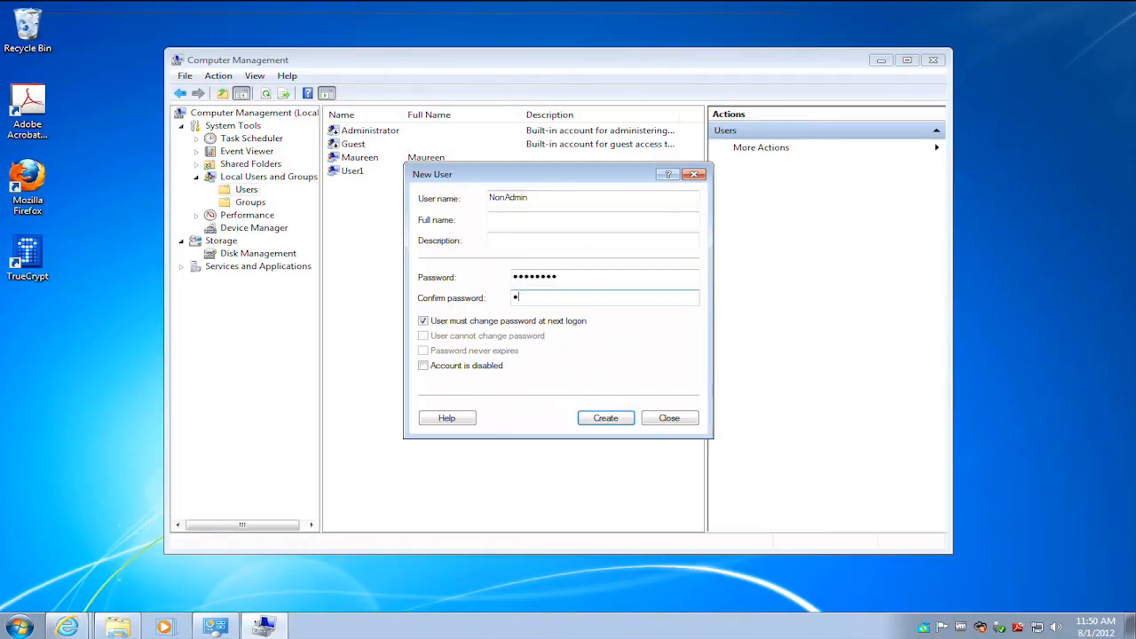
{"action": "type", "text": "********"}
Step: Turn off the required password change at next logon and create the NonAdmin account, closing the New User dialog
{"action": "left_click", "coordinate": [511, 321]}
{"action": "left_click", "coordinate": [605, 418]}
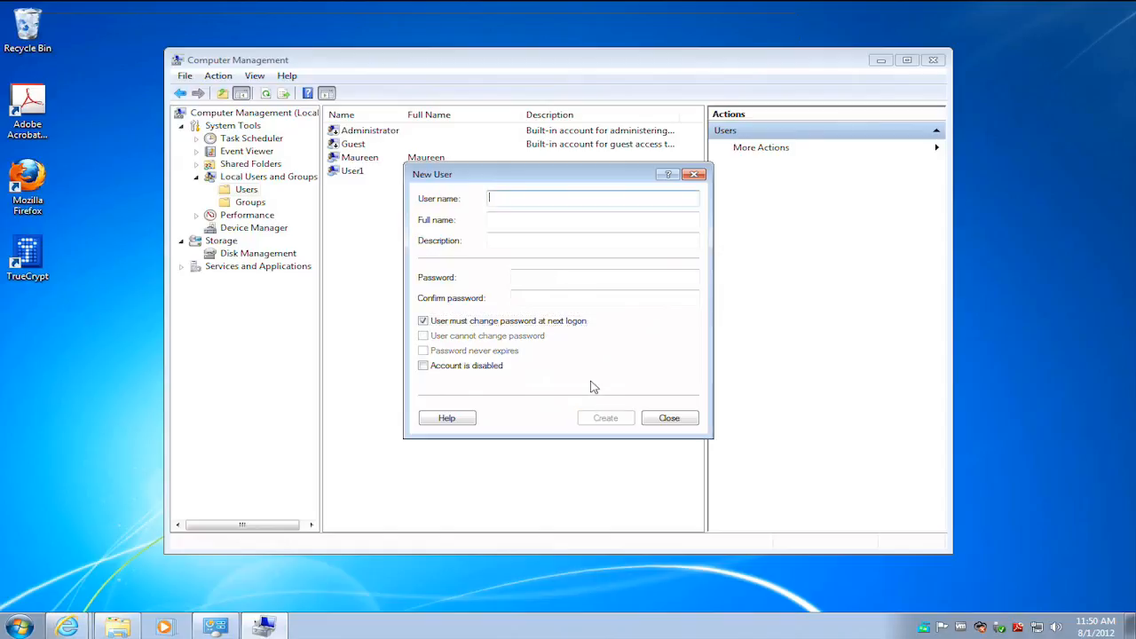
{"action": "left_click", "coordinate": [669, 418]}
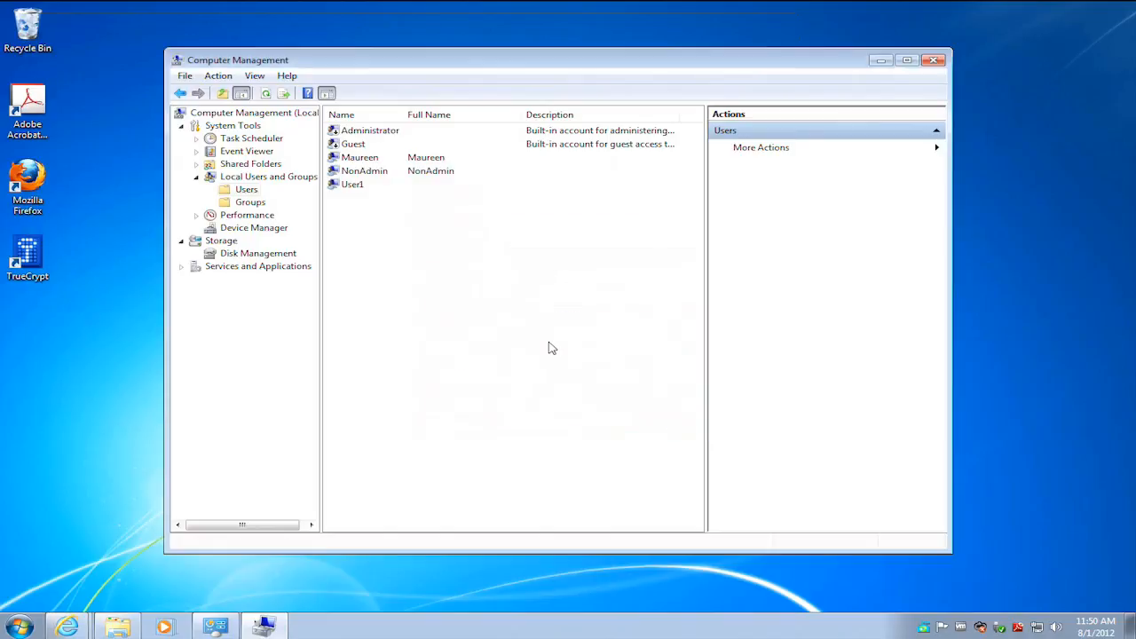